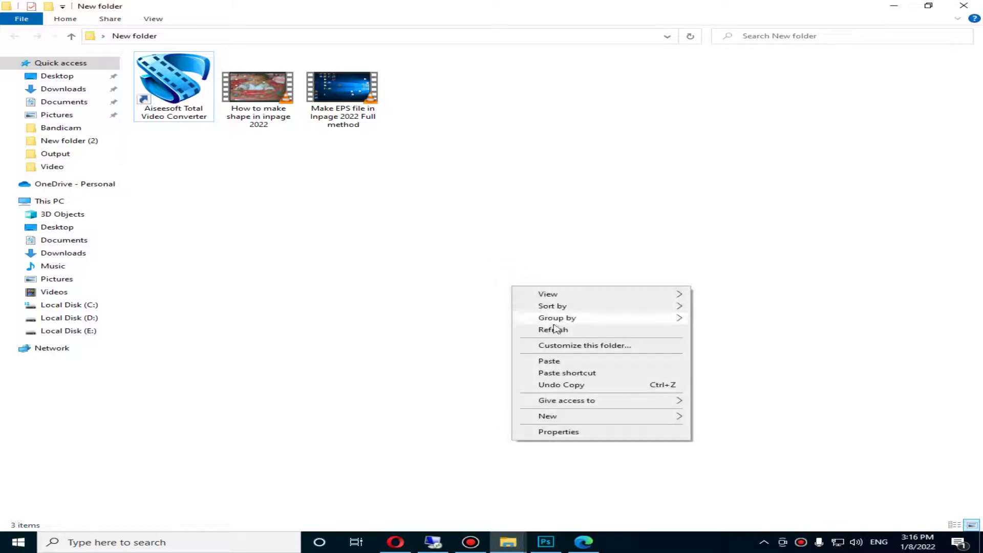
left_click(539, 327)
right_click(496, 301)
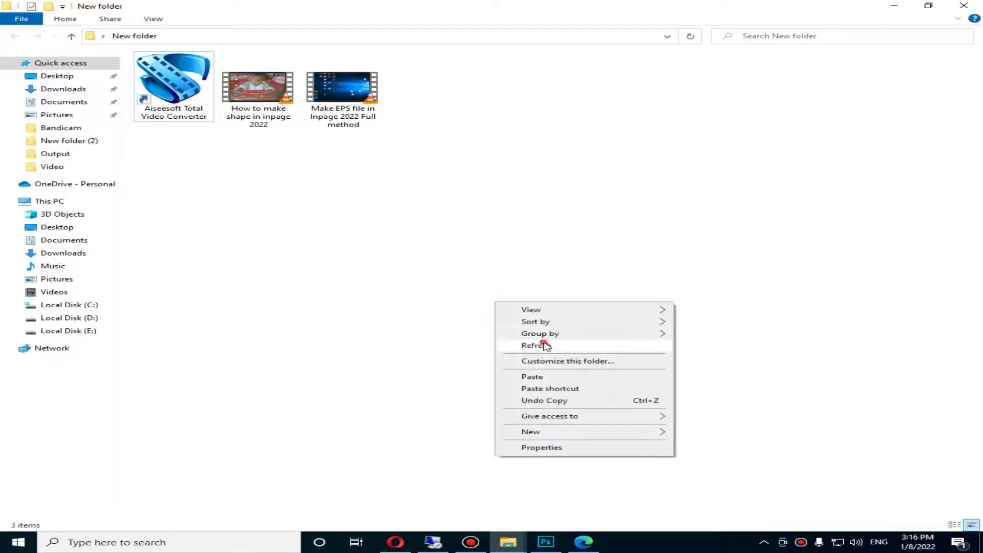
left_click(538, 345)
right_click(477, 306)
left_click(533, 347)
right_click(468, 316)
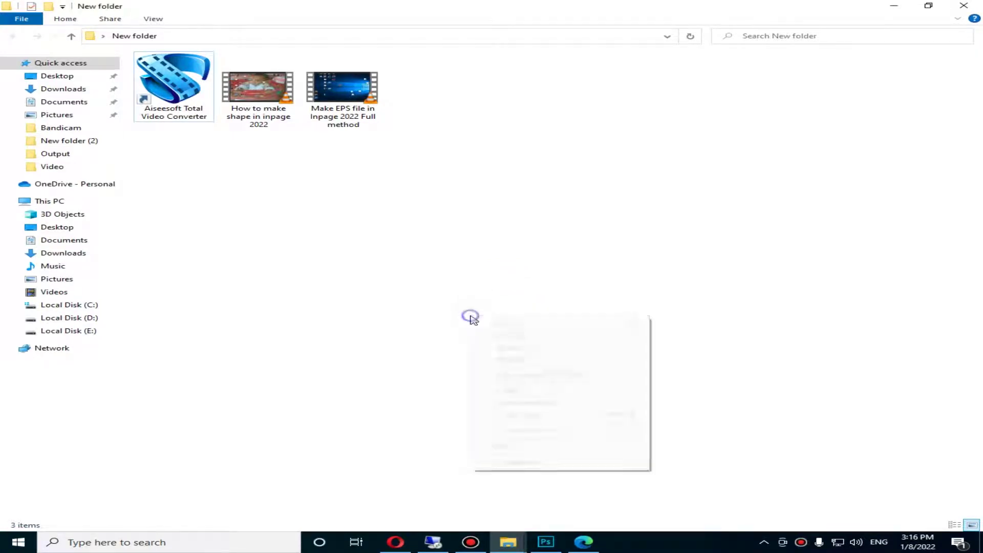
left_click(495, 360)
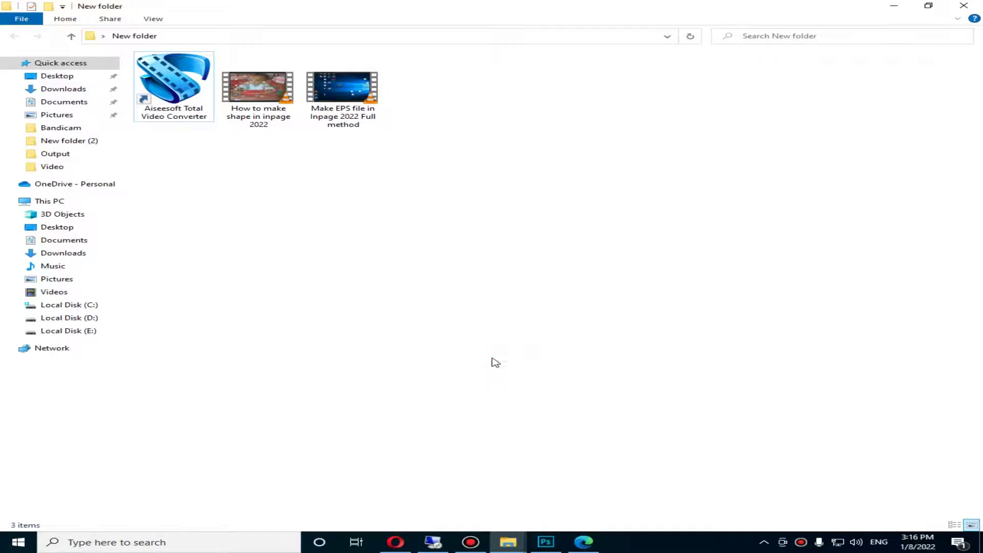
right_click(489, 353)
left_click(536, 401)
Launch Aiseesoft Total Video Converter from its shortcut in New folder and move its window clear of the folder's files.
left_click(191, 112)
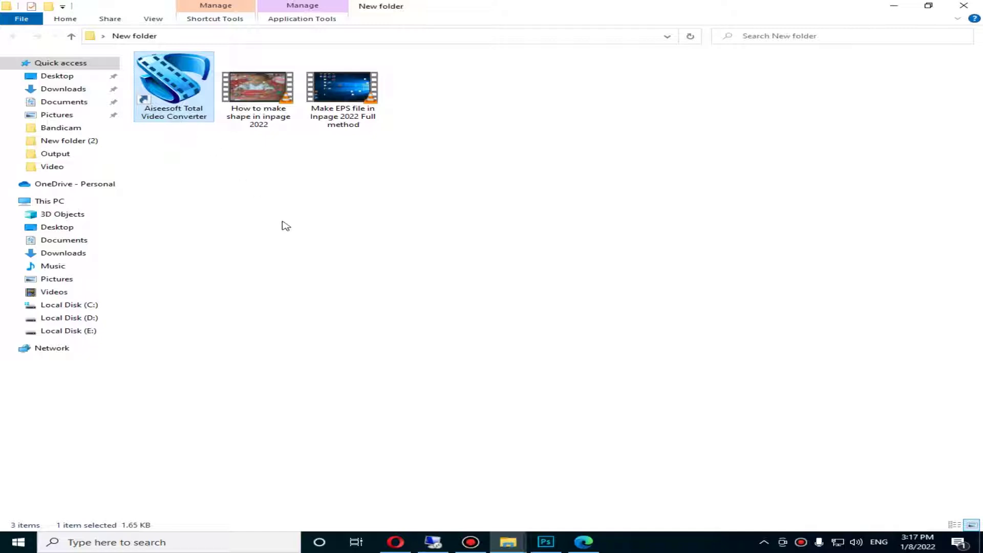
right_click(361, 204)
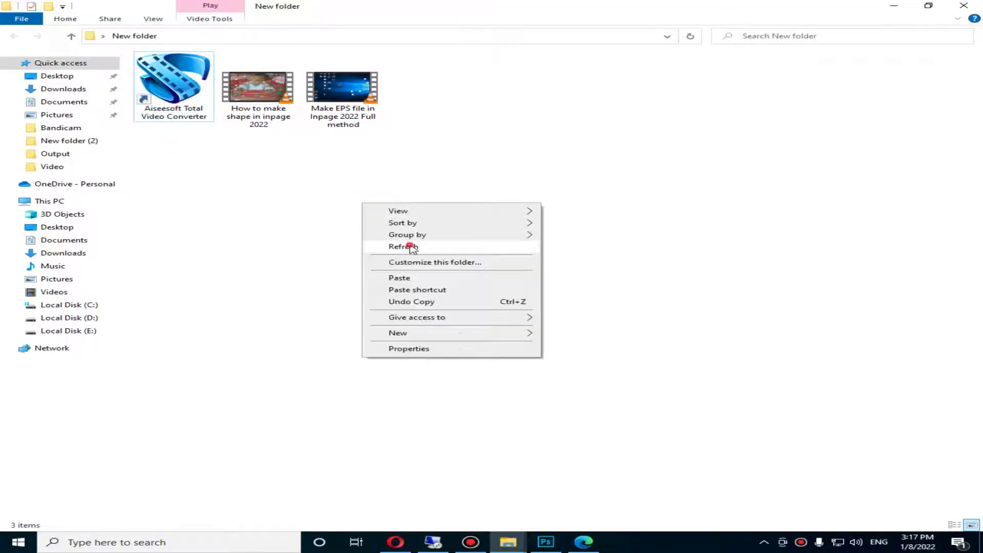
left_click(411, 249)
double_click(174, 92)
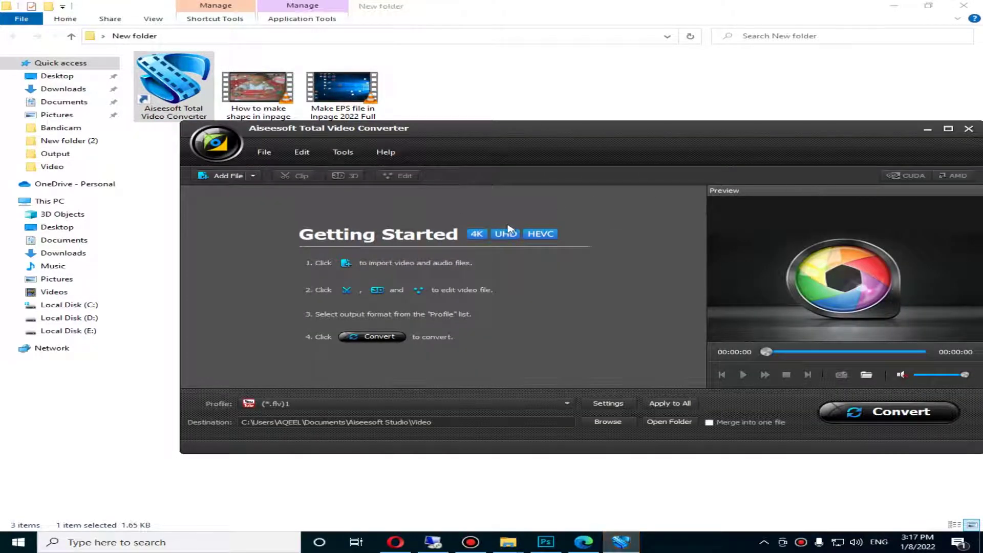
left_click_drag(799, 133, 736, 150)
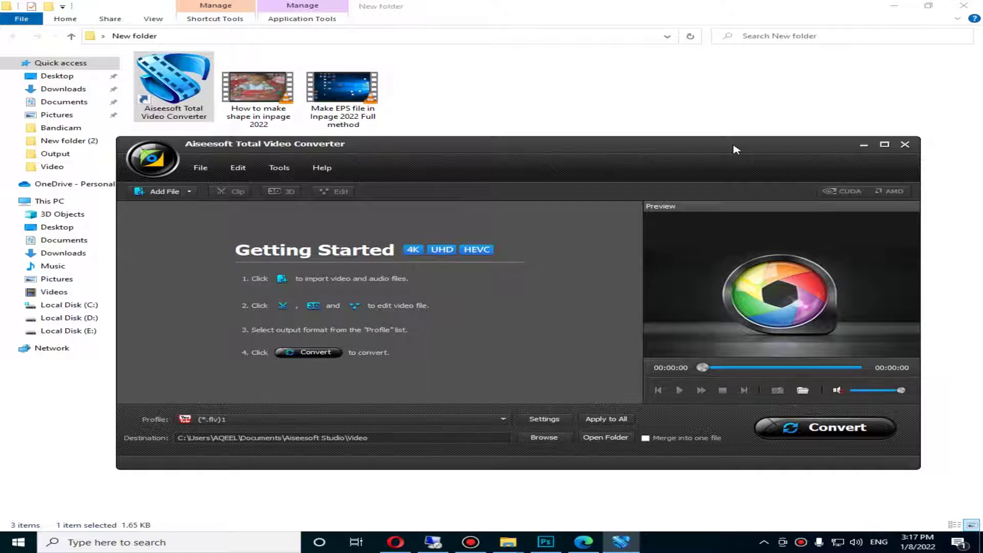
Add all three videos from the Desktop v2.0.0 folder to the conversion list.
left_click(152, 199)
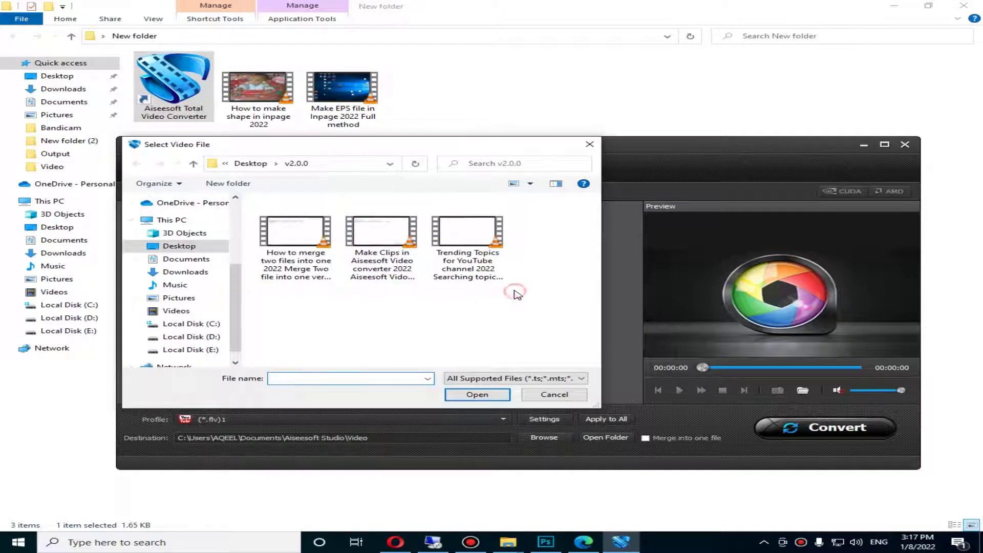
left_click_drag(515, 291, 402, 255)
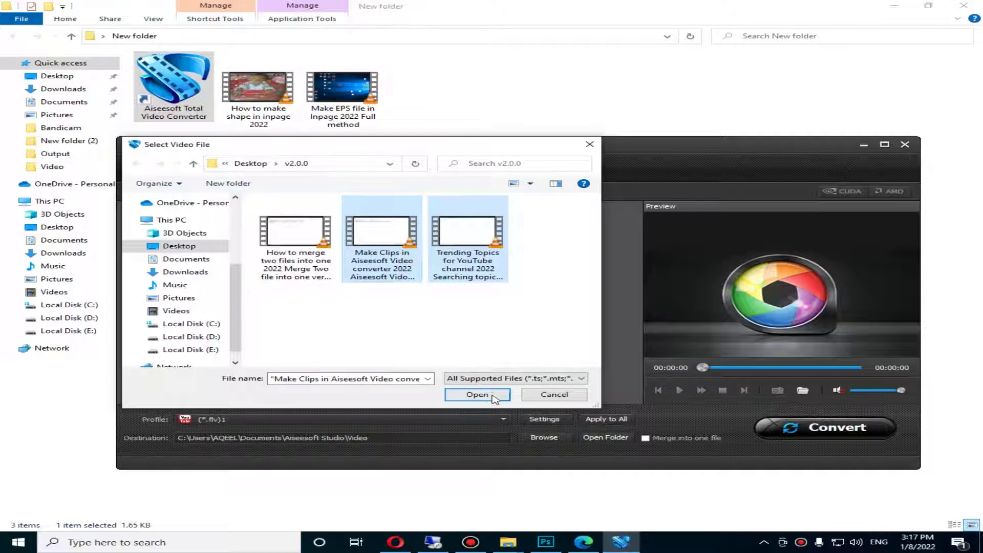
left_click(482, 263)
left_click_drag(514, 292, 311, 262)
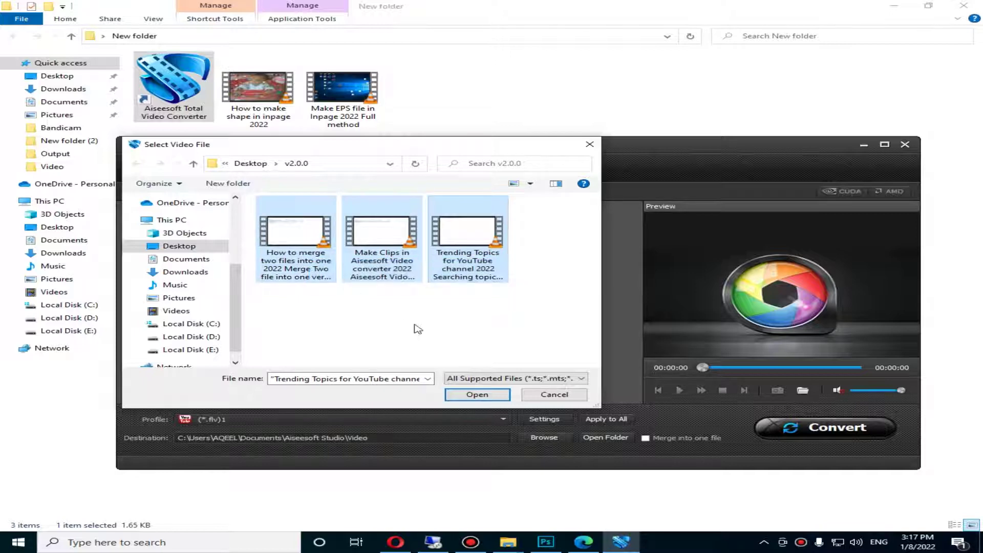
left_click(477, 395)
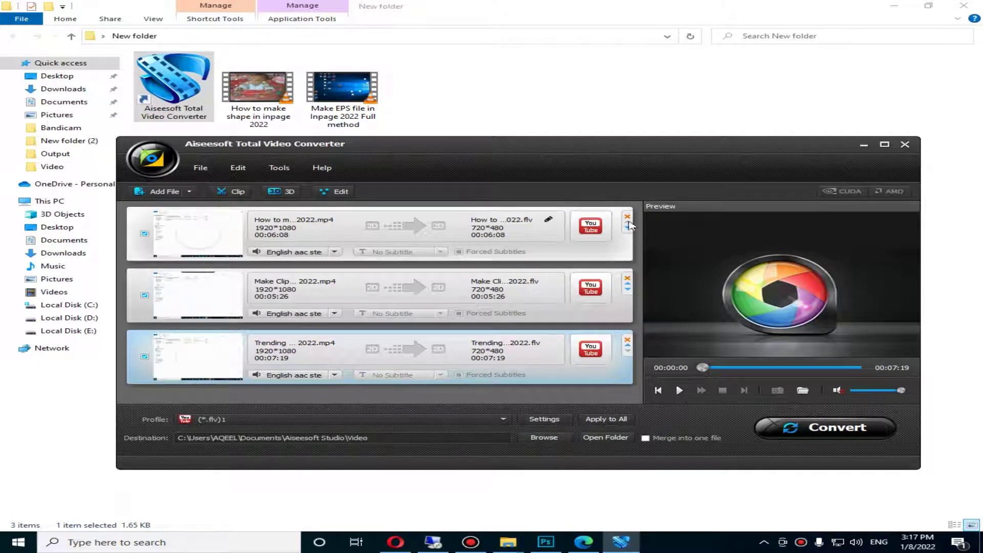
Remove all three added videos so the conversion list is empty.
left_click(627, 225)
left_click(627, 217)
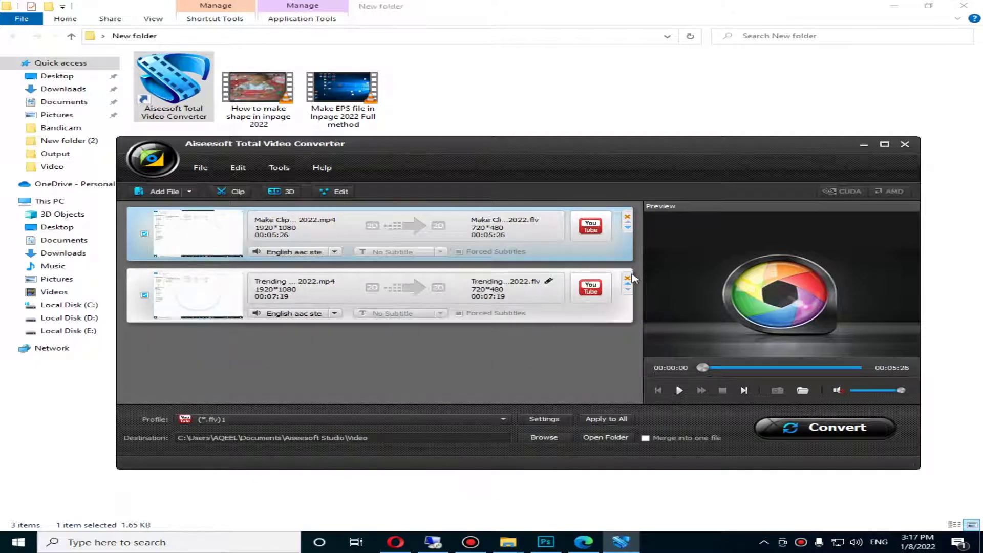
left_click(627, 218)
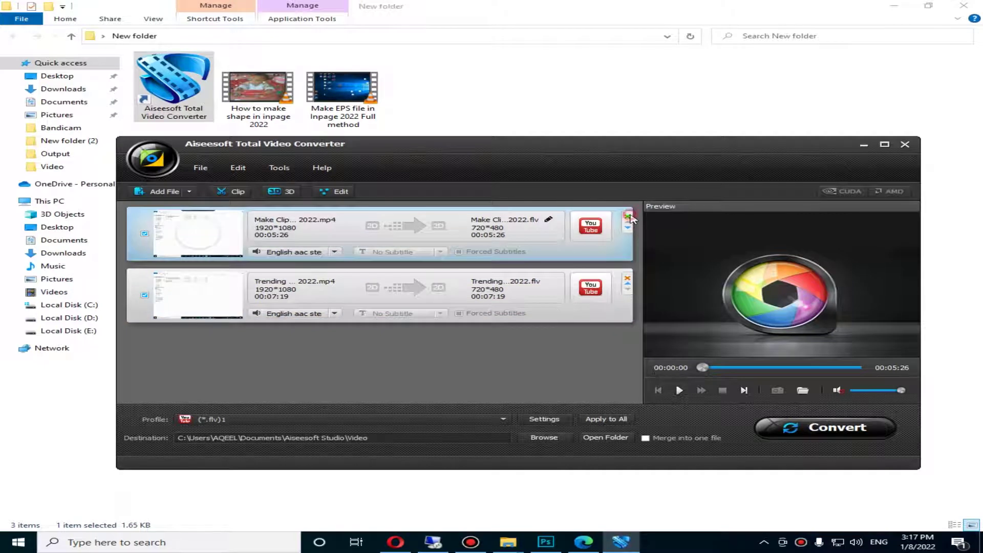
left_click(628, 217)
left_click(627, 217)
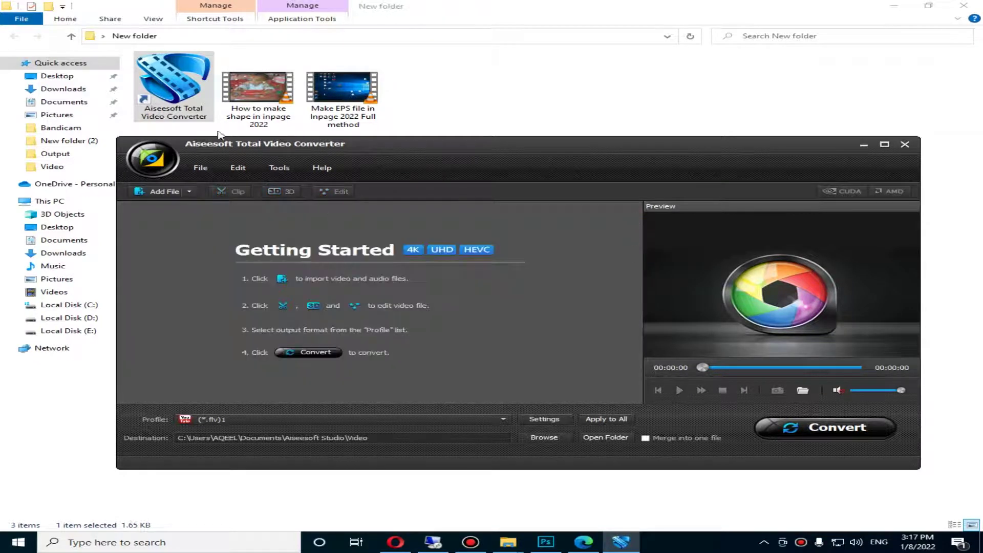
Add the videos "How to make shape in inpage 2022" and "Make EPS file in Inpage 2022 Full method" from New folder to the conversion list.
left_click(400, 112)
left_click_drag(408, 105, 512, 310)
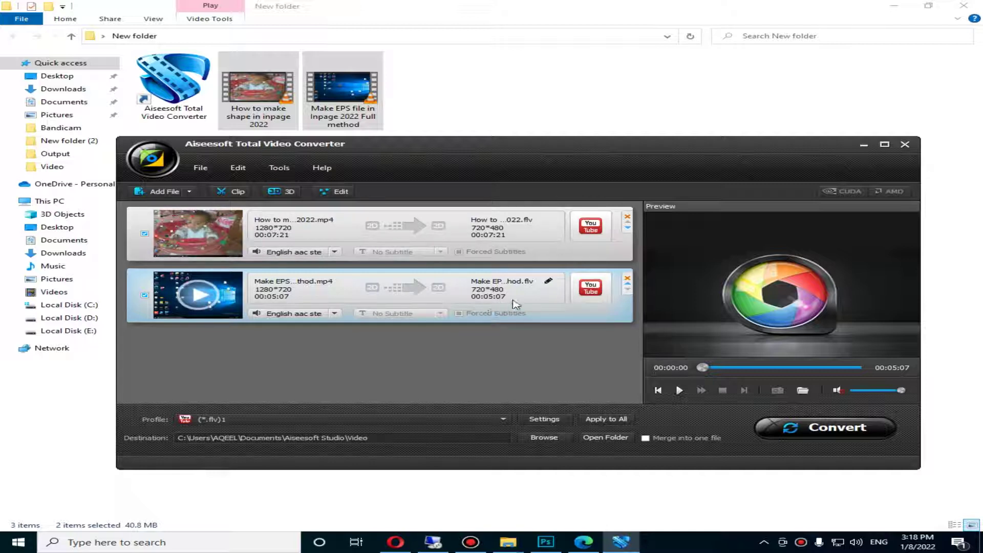
left_click(506, 244)
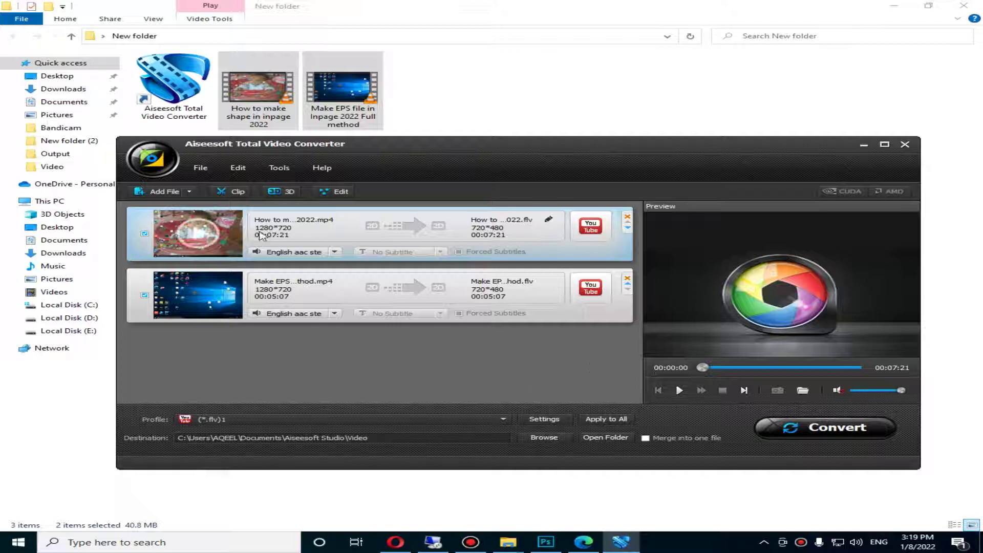
left_click(255, 228)
left_click(295, 291)
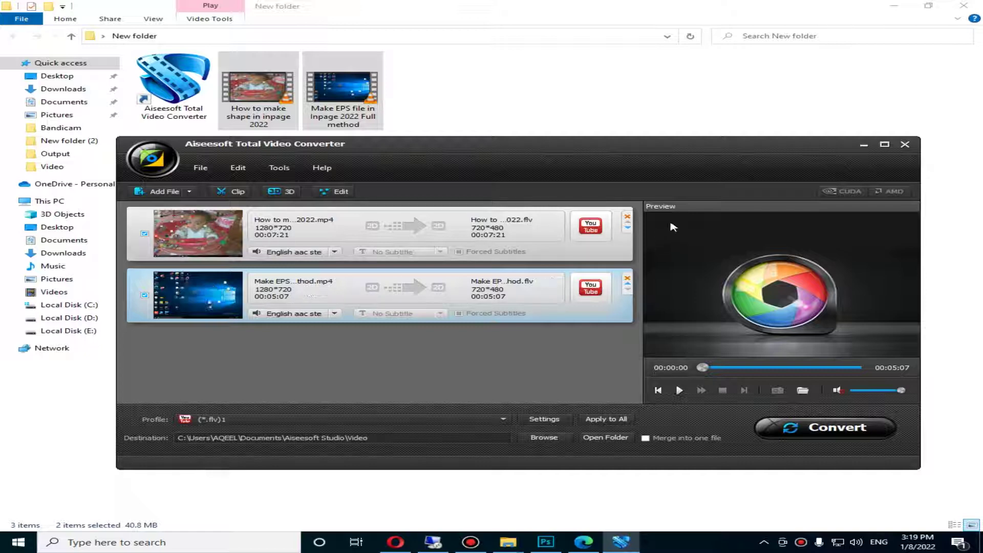
mouse_move(697, 265)
left_mouse_down()
mouse_move(713, 295)
mouse_move(705, 256)
left_mouse_up()
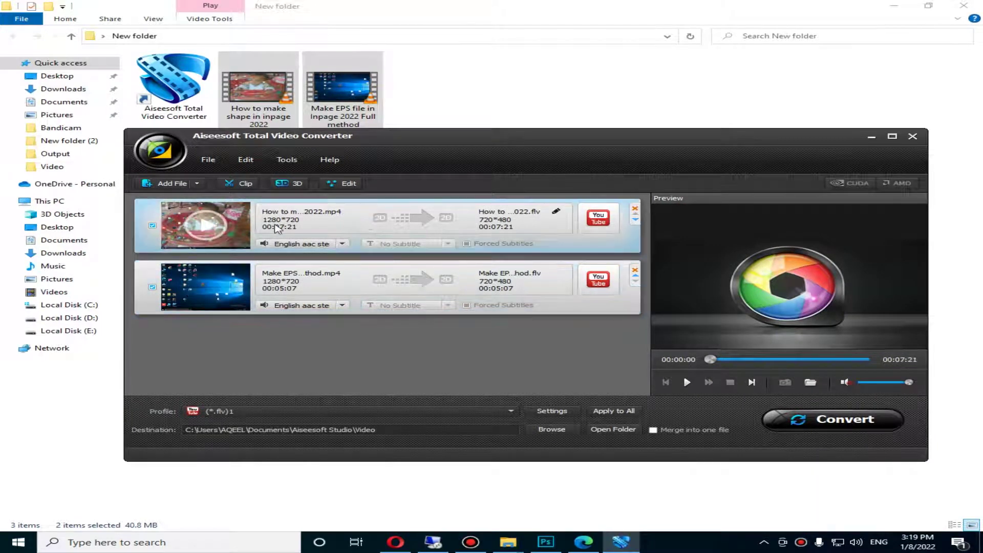
Open the "How to make shape" video for editing, pause its preview, and apply the Full zoom mode in the crop settings.
left_click(266, 224)
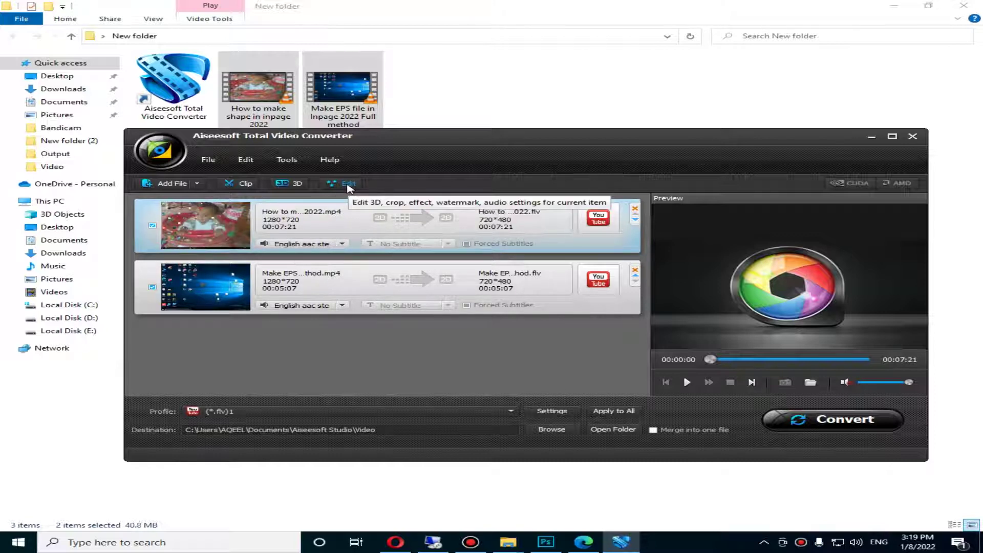
left_click(347, 186)
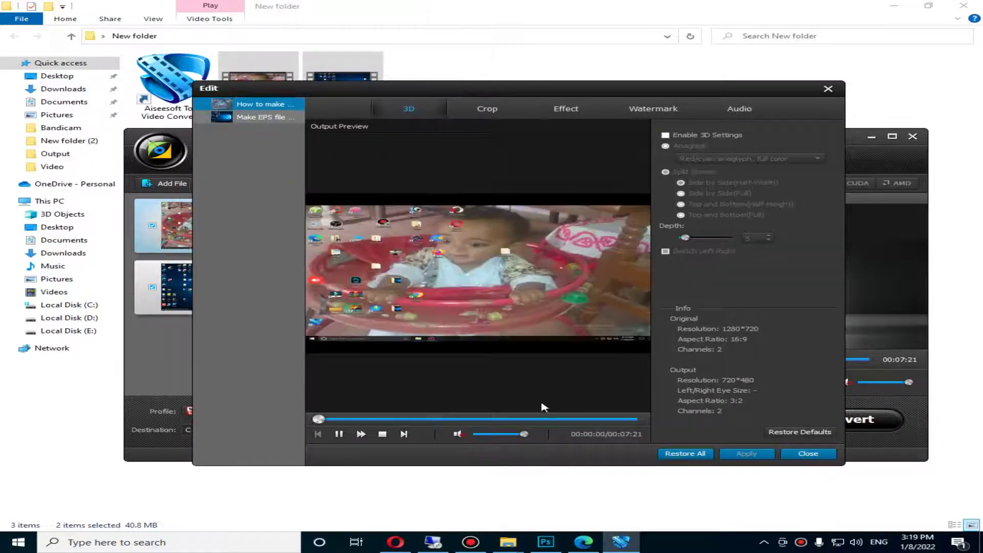
left_click(339, 434)
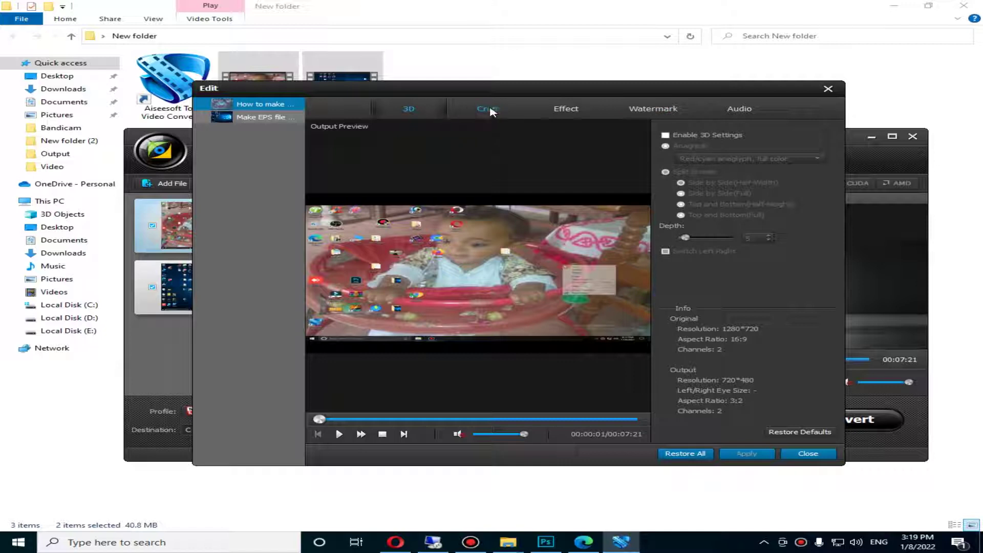
left_click(489, 110)
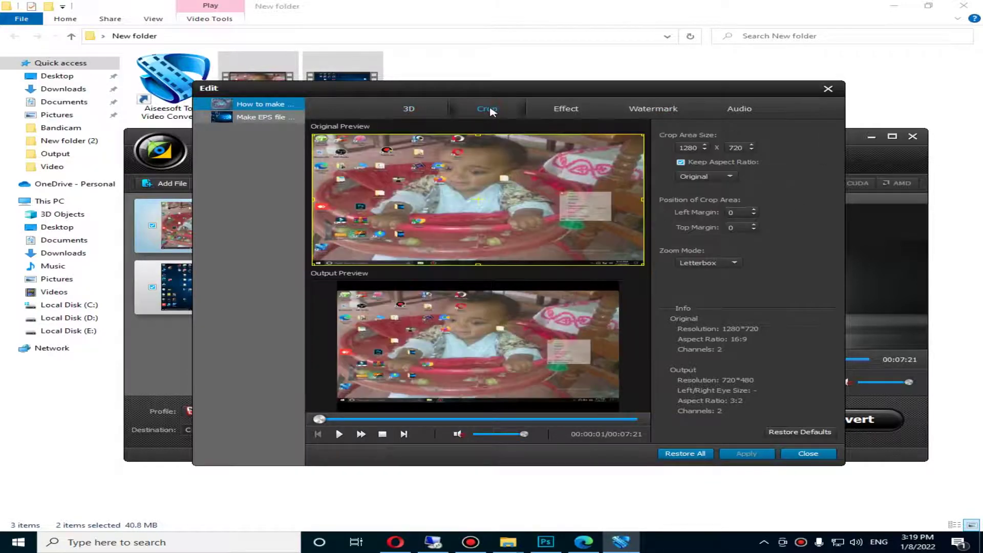
left_click(733, 264)
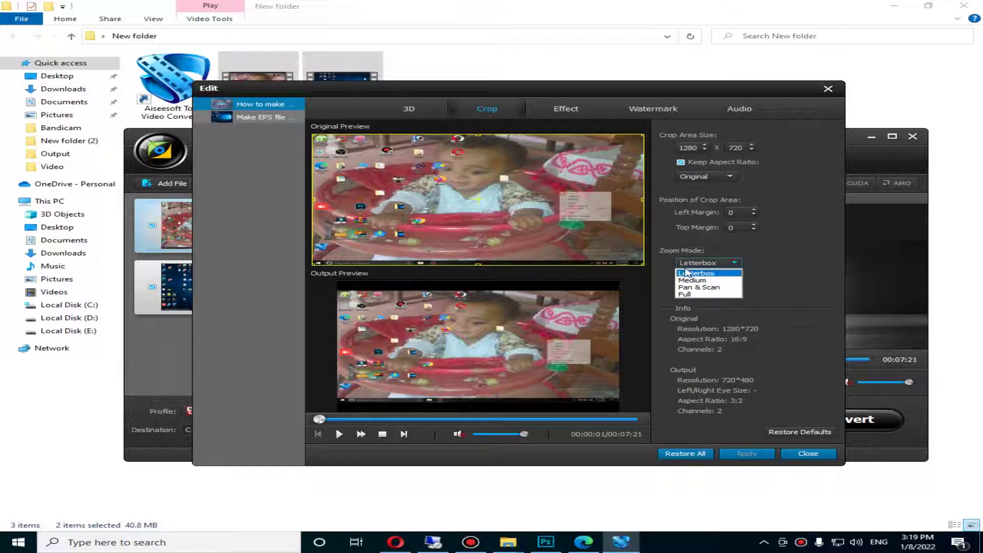
left_click(684, 295)
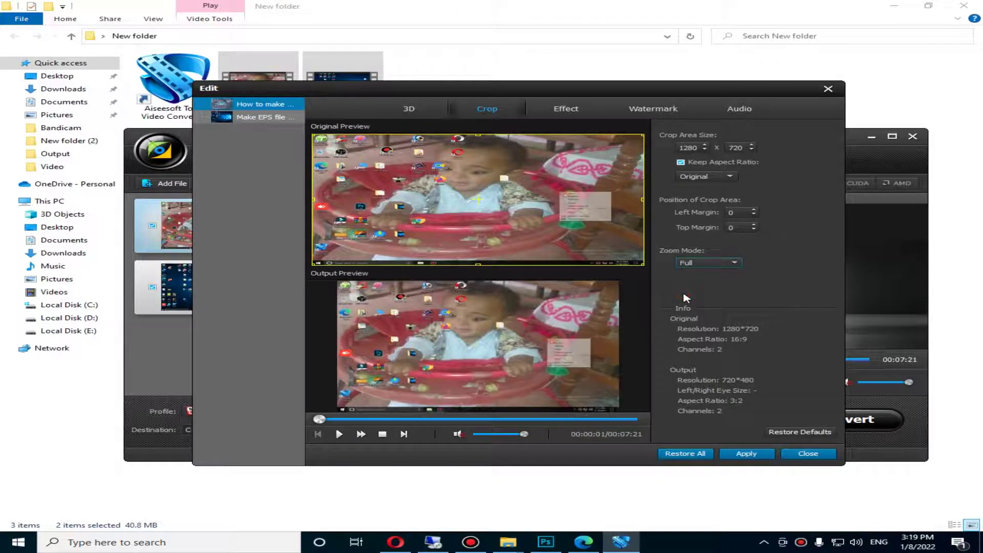
left_click(750, 455)
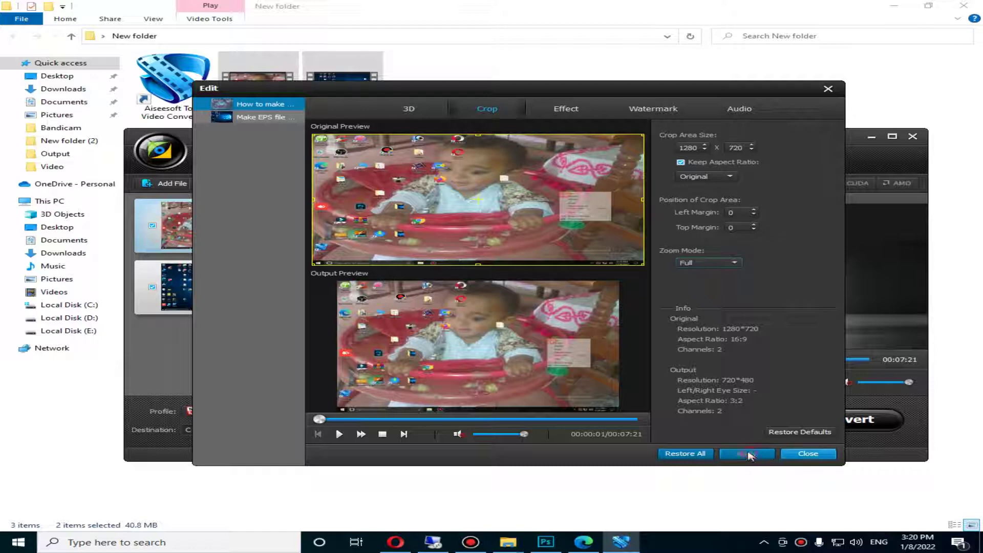
Try the Letterbox and Pan & Scan zoom modes on the "How to make shape" video.
left_click(733, 263)
left_click(717, 274)
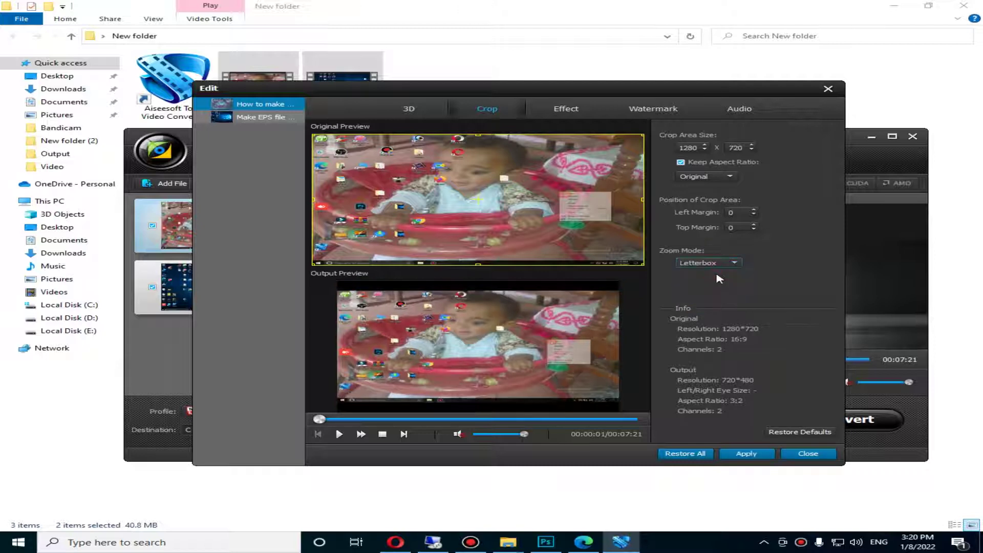
left_click(735, 263)
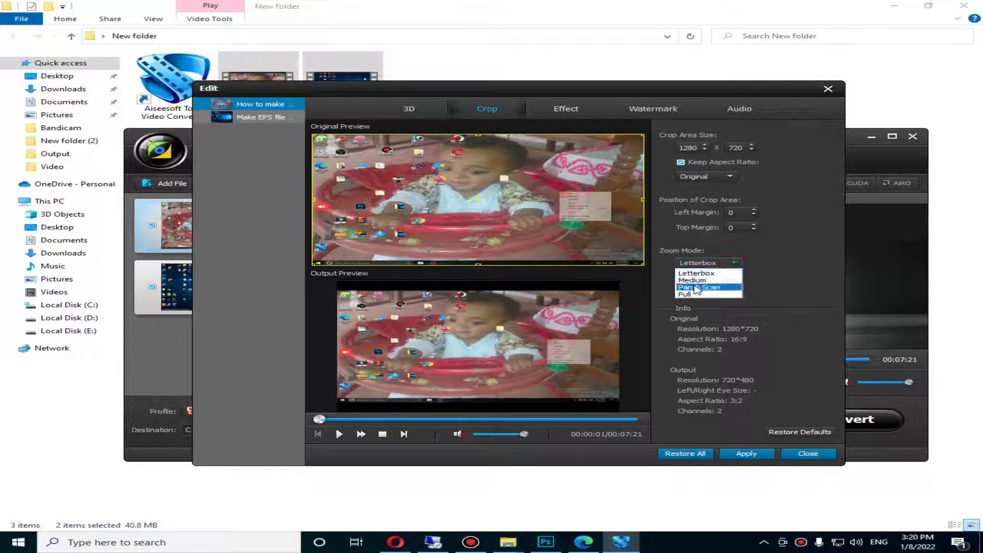
left_click(700, 290)
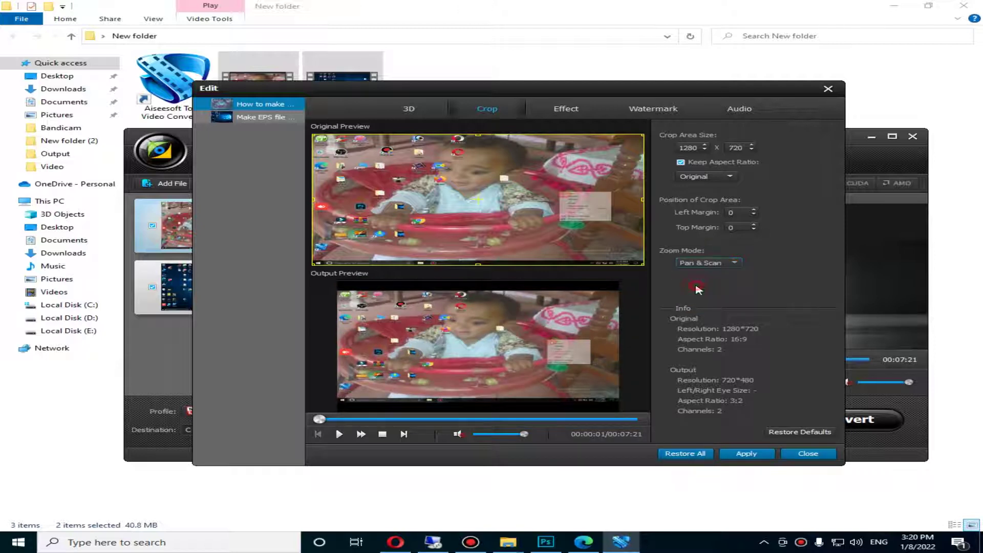
Set the crop zoom mode to Full again, apply it, and close the video editor.
left_click(735, 264)
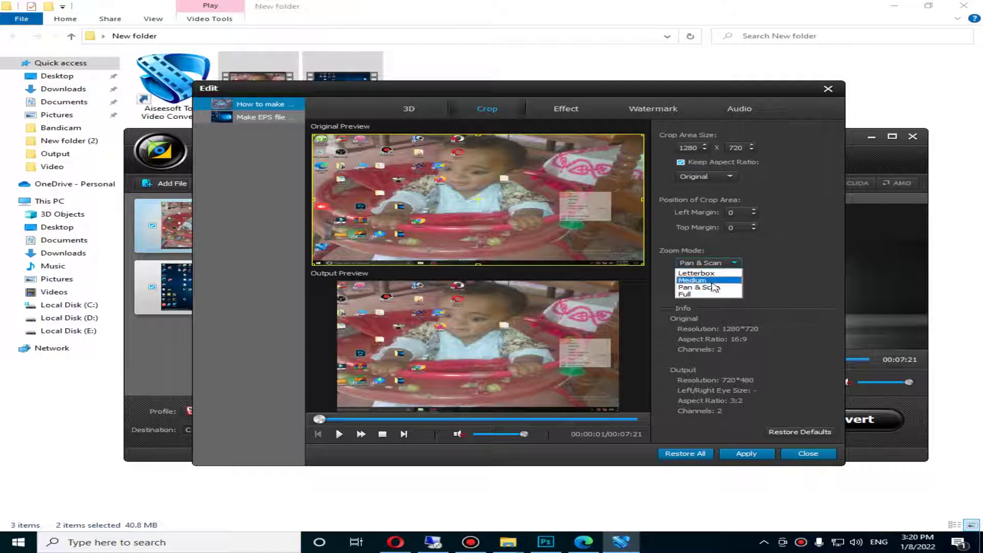
left_click(686, 294)
left_click(765, 455)
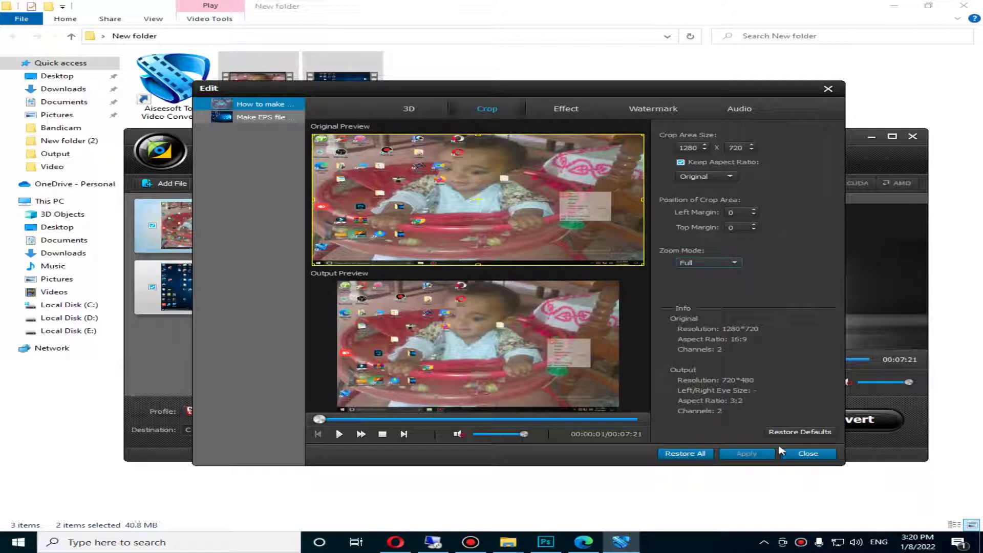
left_click(789, 455)
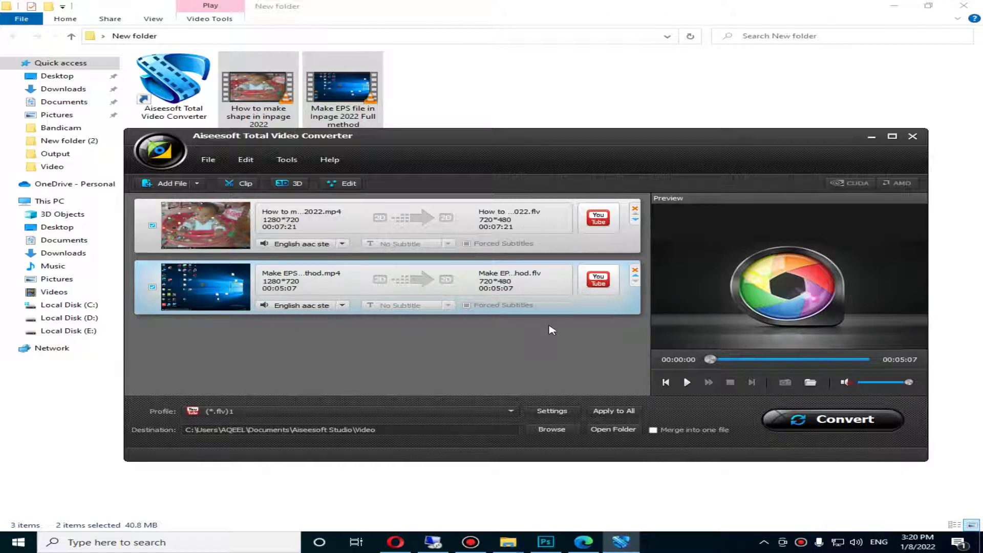
Browse the output profile categories, including General Video, Apple iPad, DV, and Wii and DS.
left_click(256, 413)
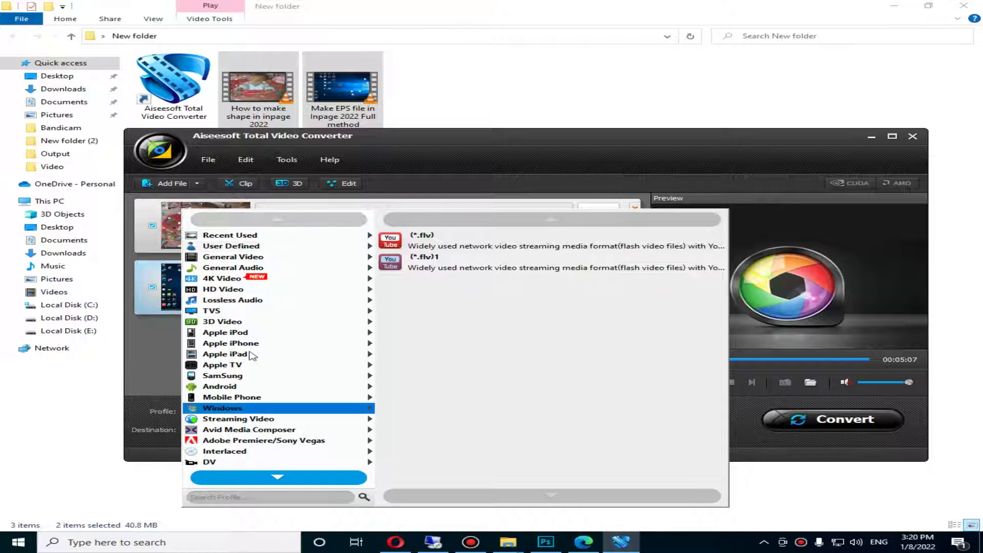
mouse_move(296, 256)
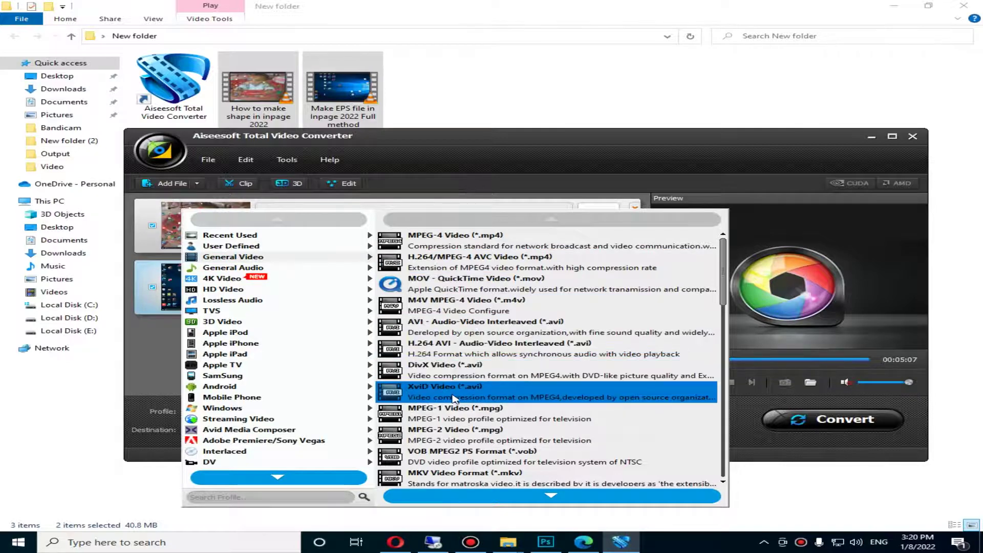
scroll(455, 399, "down", 3)
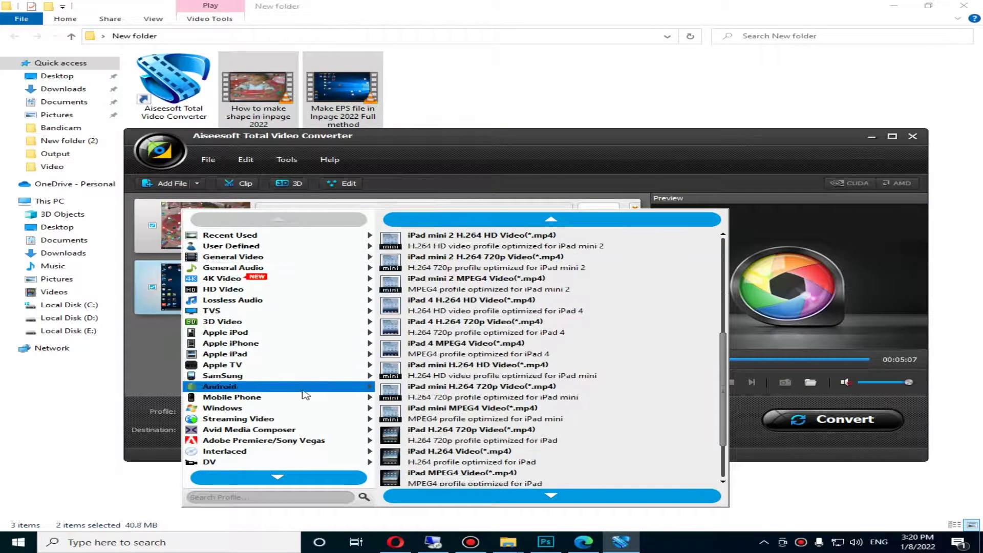
mouse_move(305, 453)
scroll(301, 439, "down", 1)
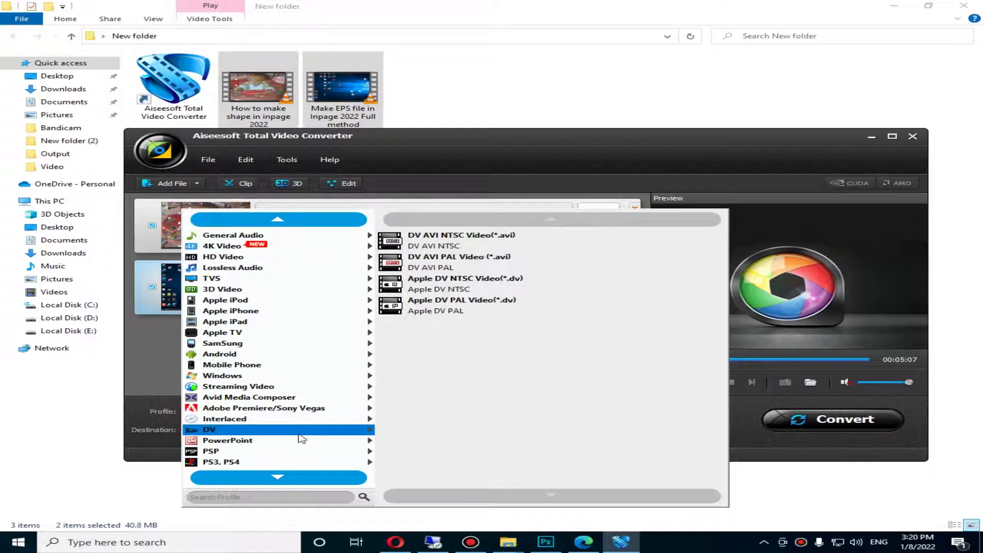
scroll(296, 425, "down", 3)
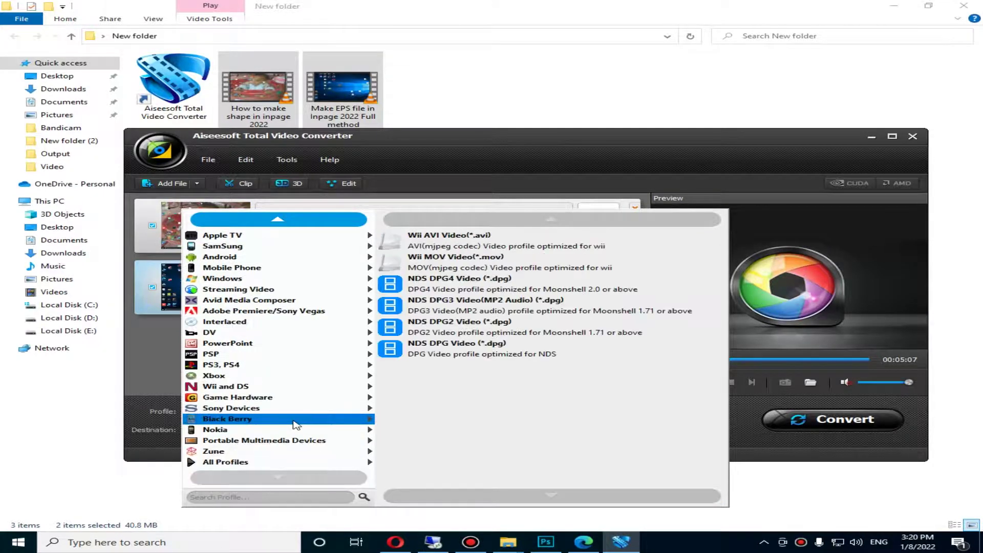
scroll(296, 434, "up", 3)
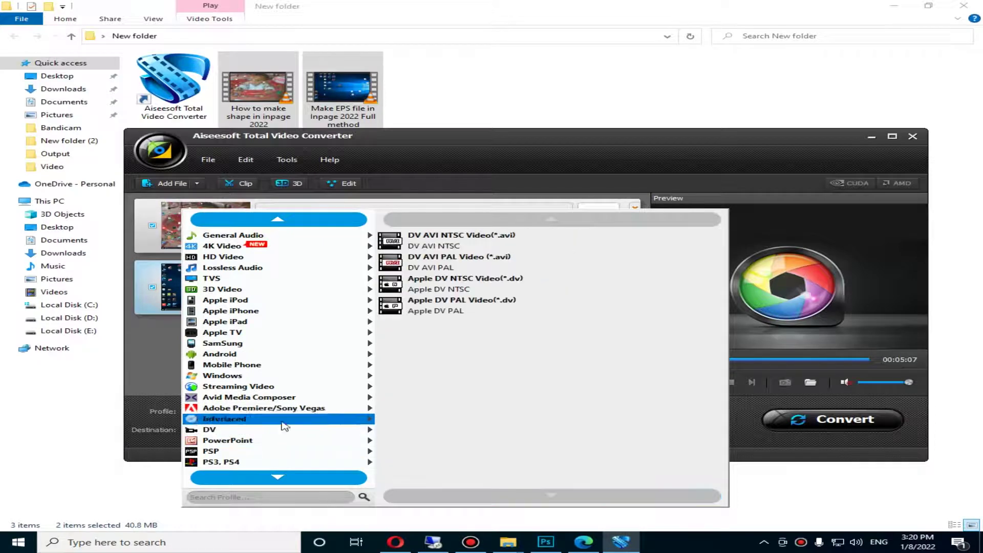
Choose the Streaming Video profile YouTube HD Video (*.mp4) and apply it to all videos in the list.
mouse_move(280, 388)
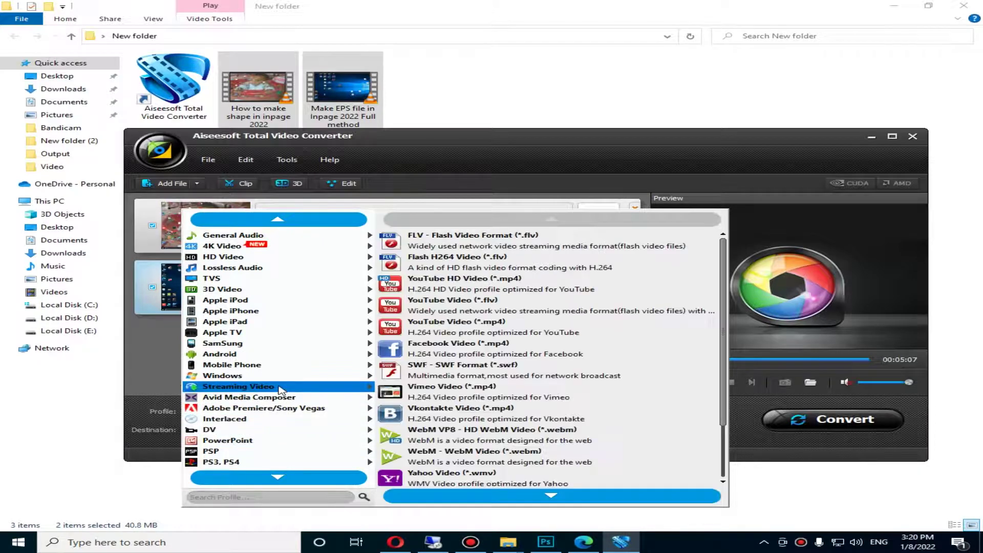
left_click(275, 388)
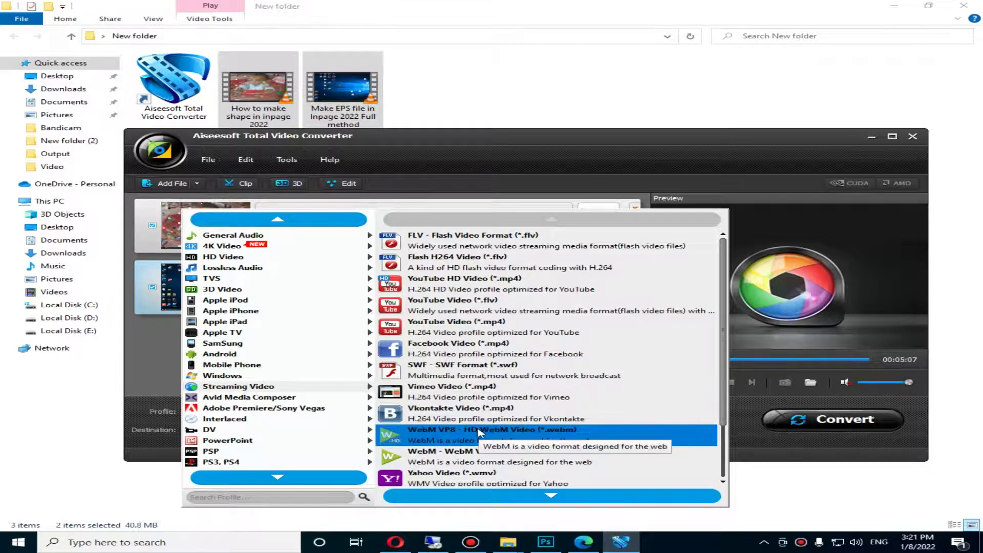
scroll(479, 432, "down", 3)
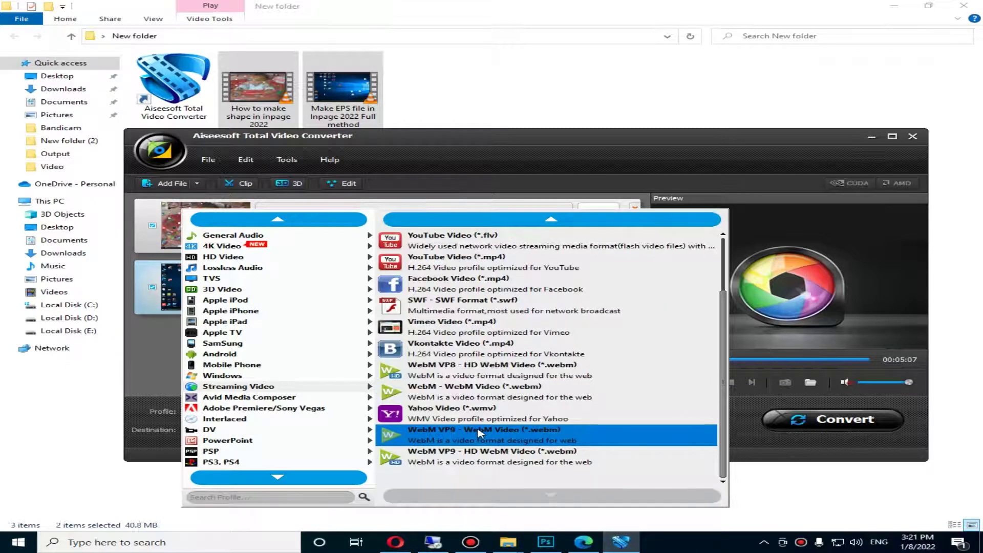
scroll(480, 434, "up", 3)
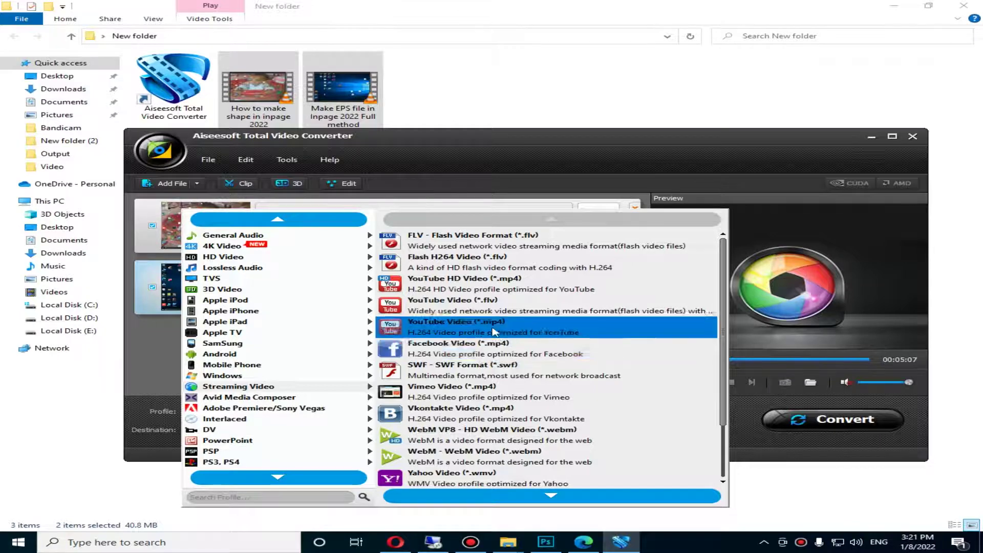
left_click(495, 291)
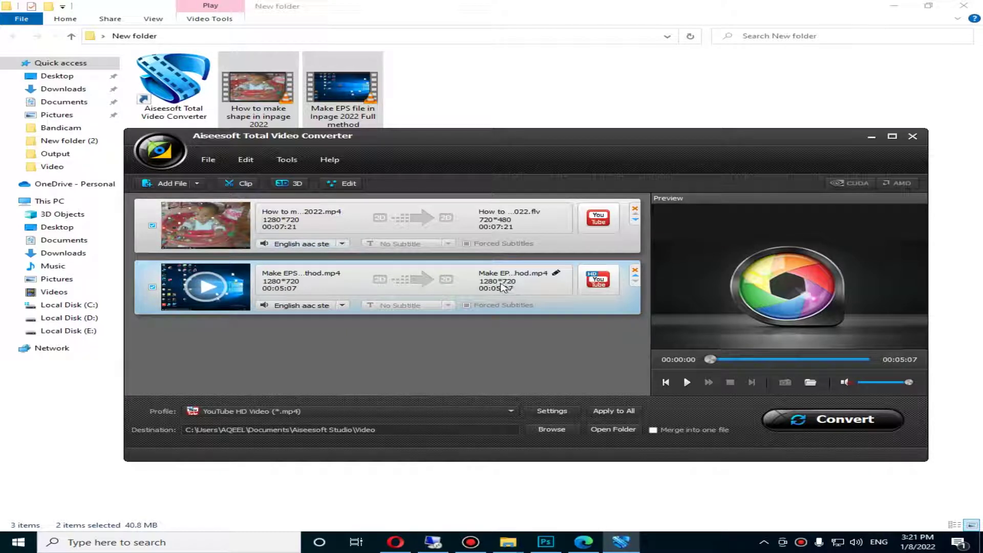
left_click(608, 412)
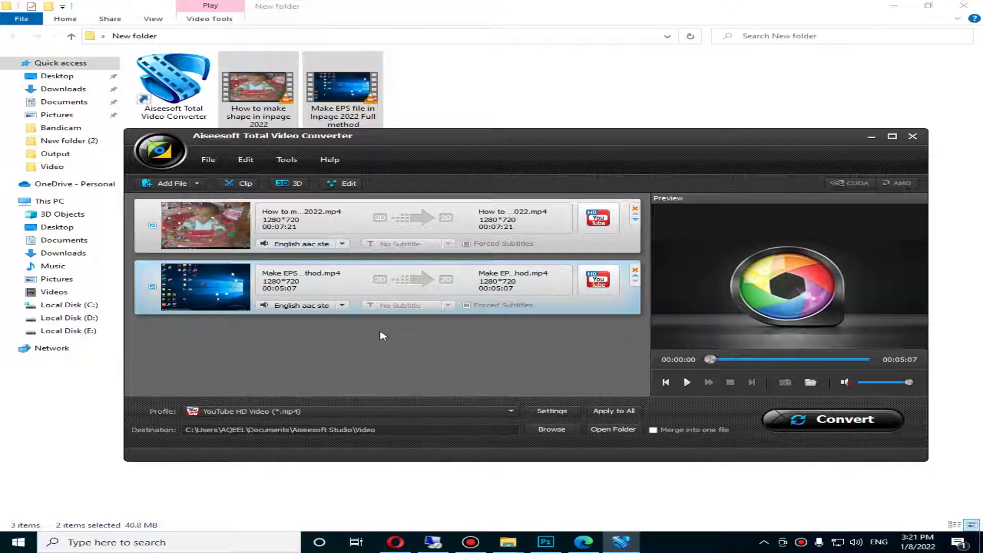
Open the settings of the YouTube HD Video profile and look through the frame rate options.
left_click(546, 413)
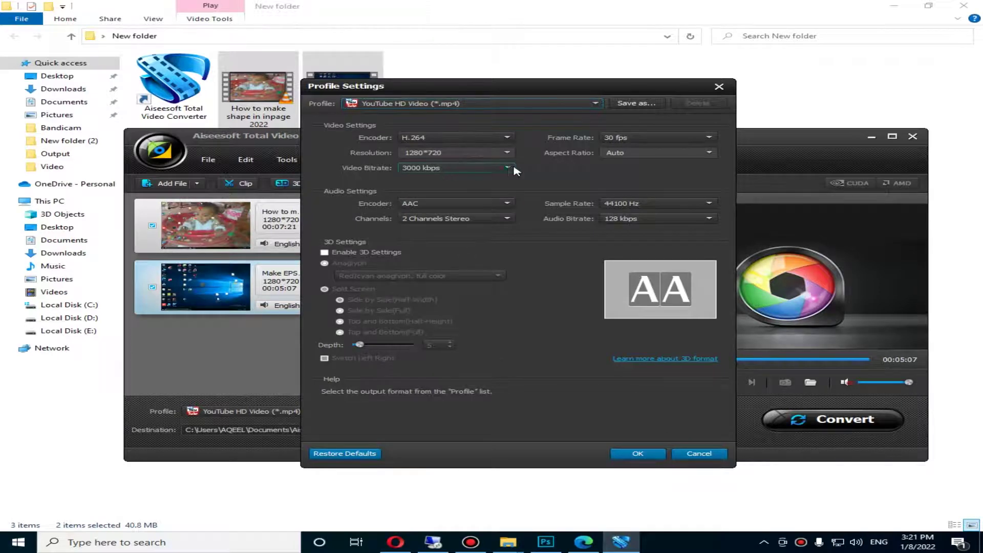
left_click(634, 138)
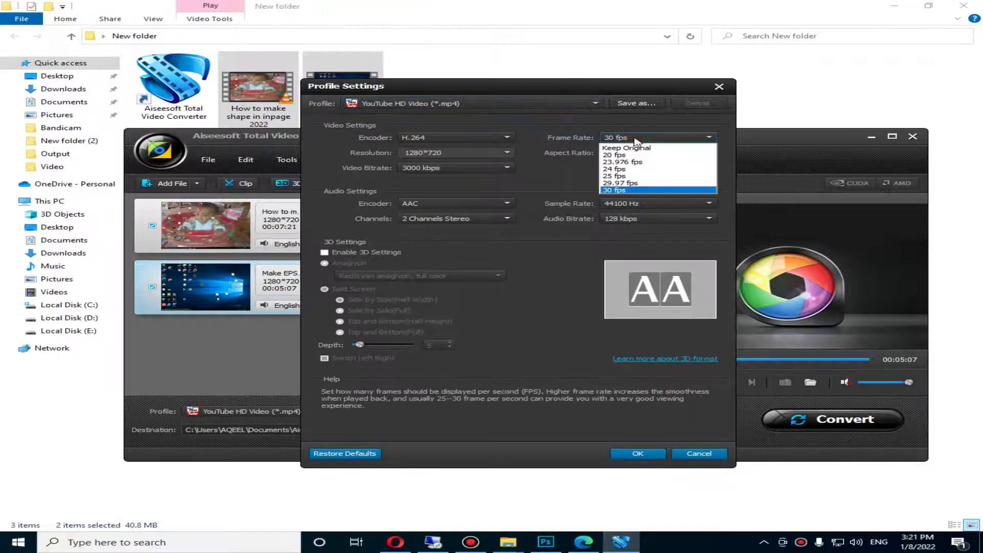
left_click(635, 140)
left_click(635, 139)
left_click(635, 138)
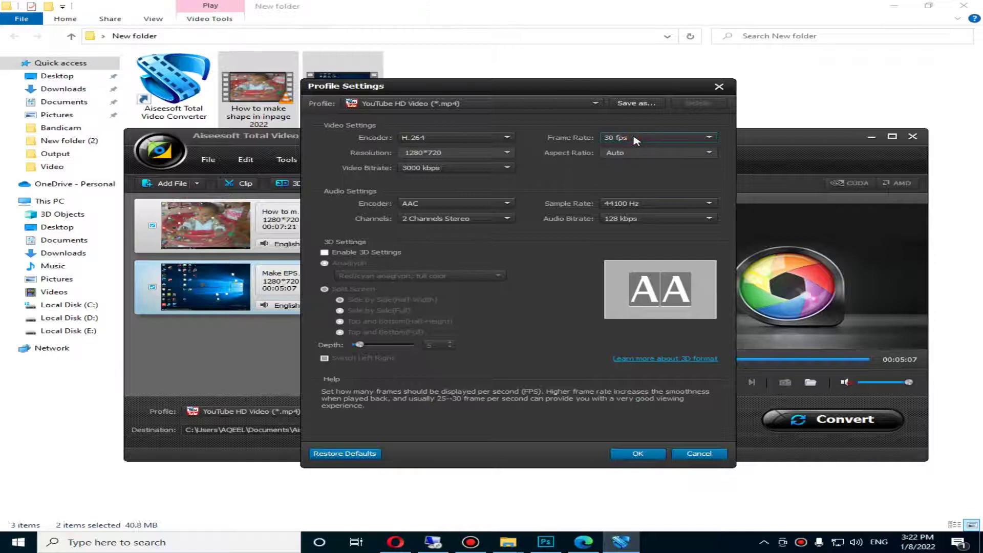
left_click(636, 138)
left_click(636, 138)
Set the profile's video bitrate to 6000 kbps.
left_click(462, 169)
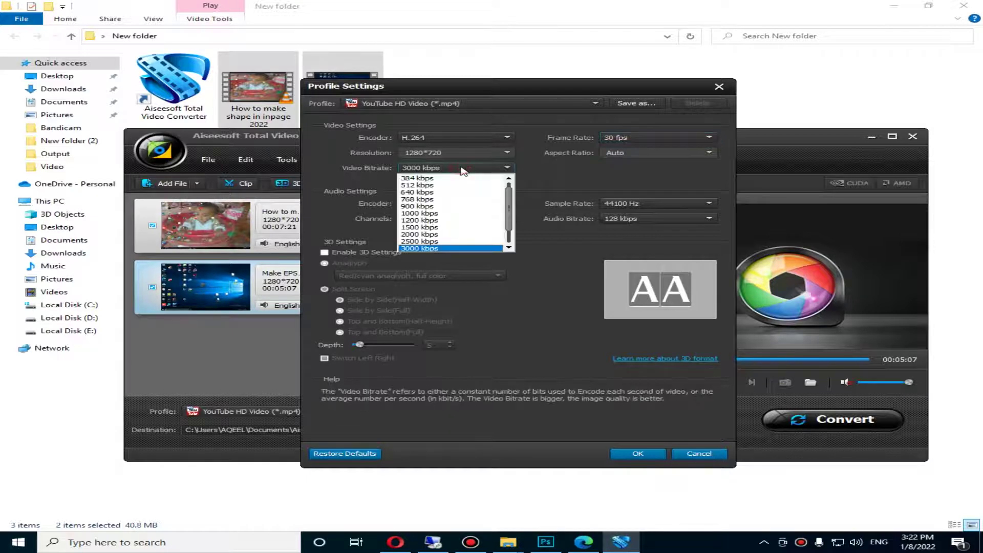
left_click(463, 169)
left_click(462, 170)
left_click(467, 248)
left_click(472, 173)
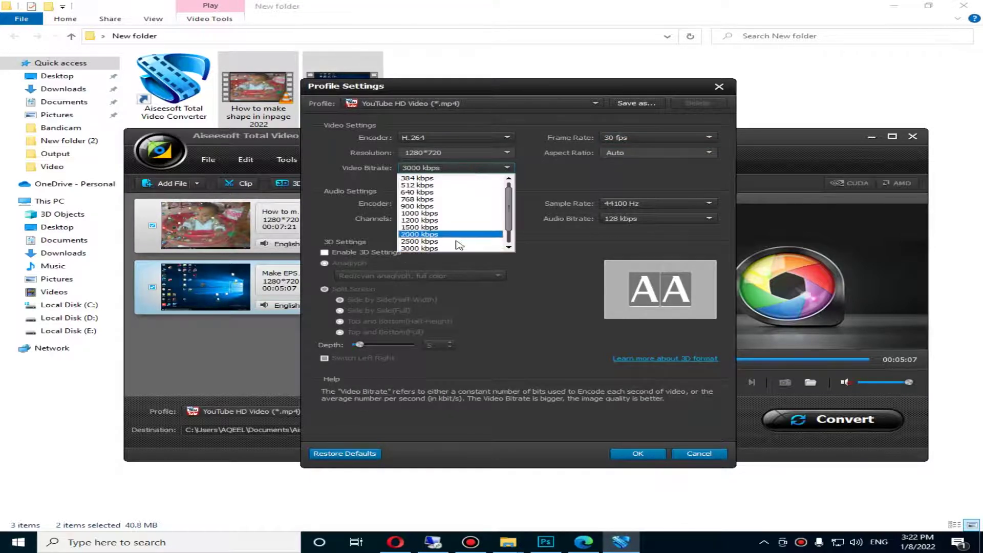
left_click(459, 253)
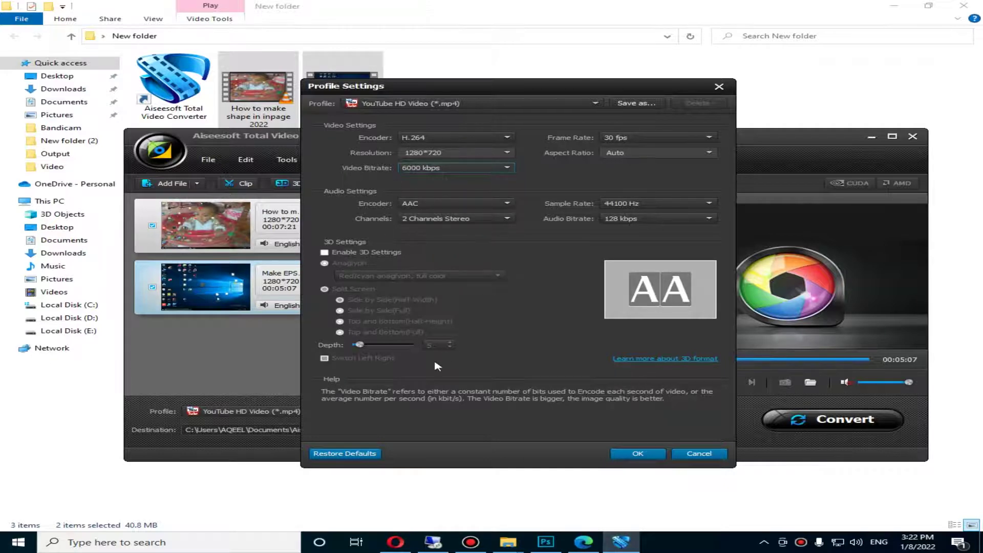
Set the audio sample rate to 48000 Hz and the aspect ratio to 4:3, and accept the profile settings.
left_click(620, 207)
left_click(617, 235)
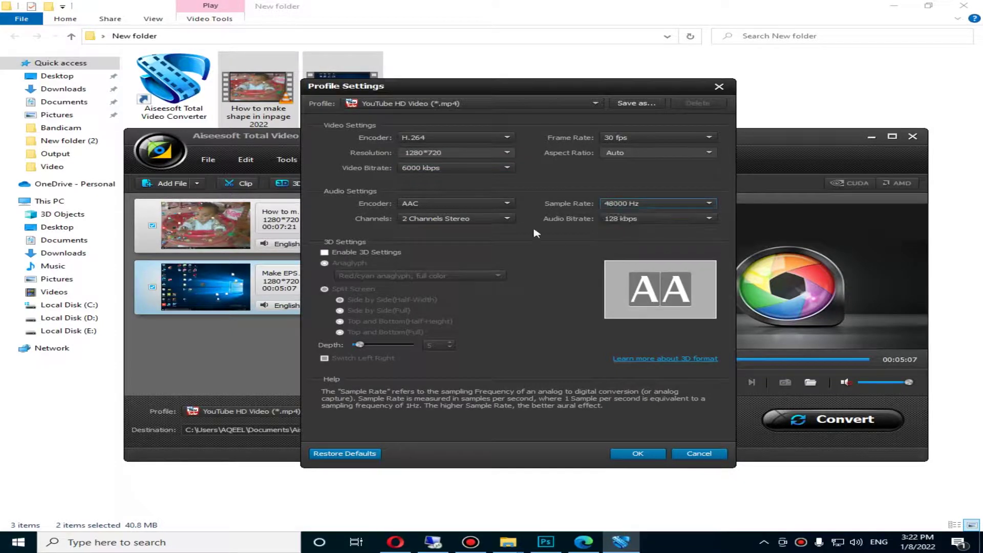
scroll(660, 153, "down", 1)
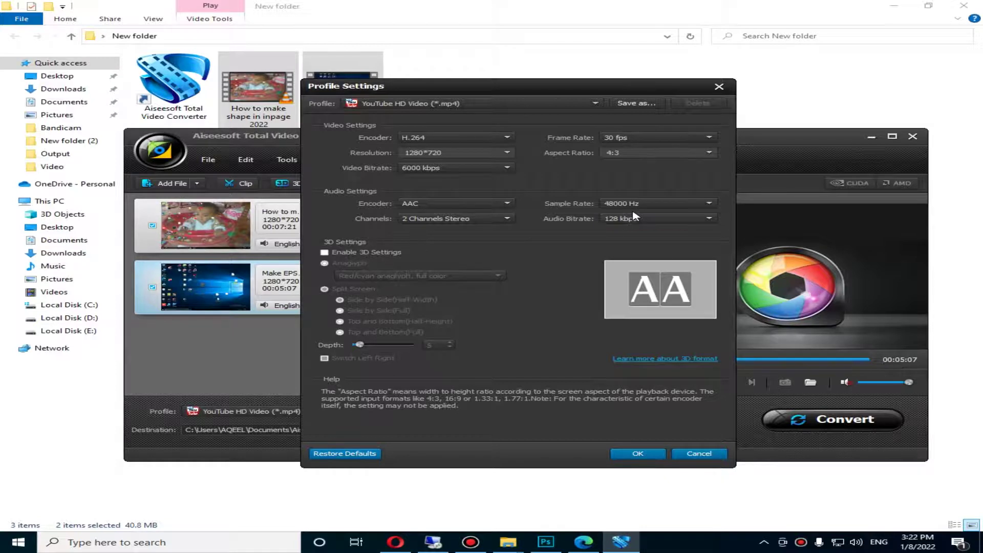
left_click(636, 454)
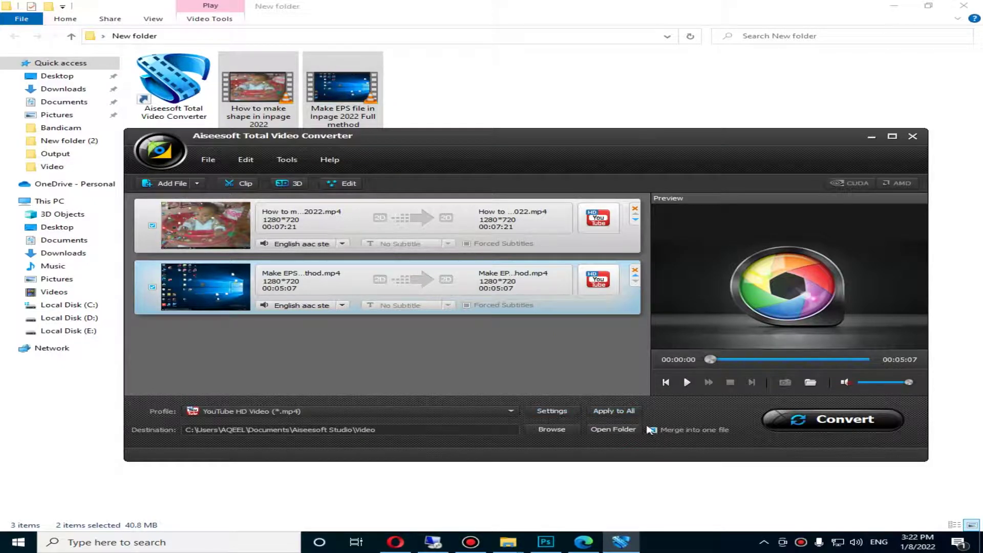
Turn on merging into one file and start the conversion, replacing the existing Merge.mp4.
left_click(654, 430)
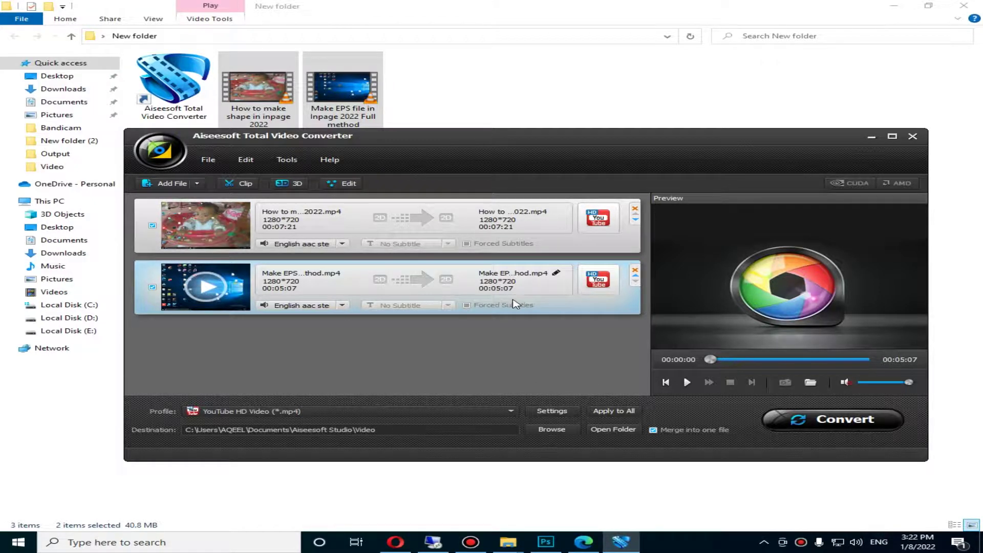
left_click(797, 420)
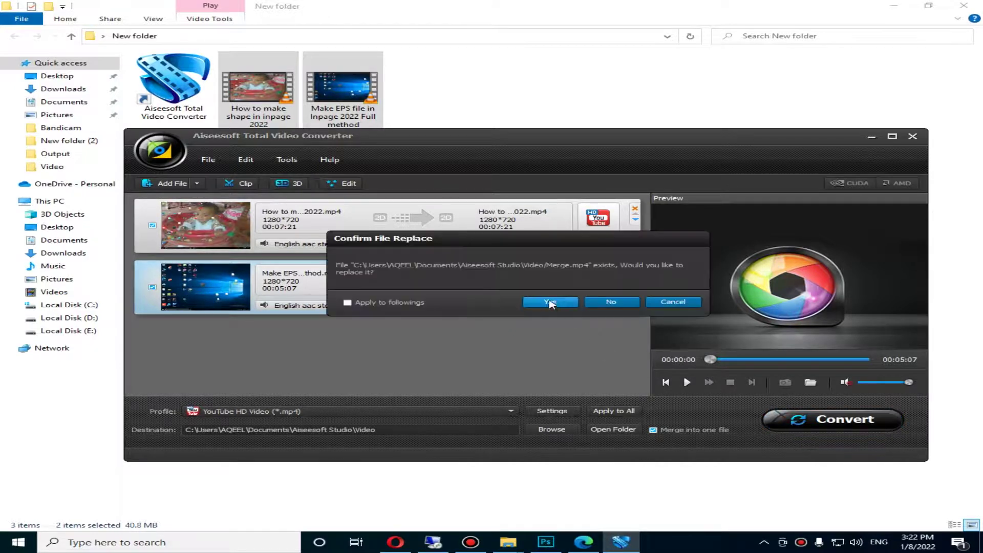
left_click(563, 307)
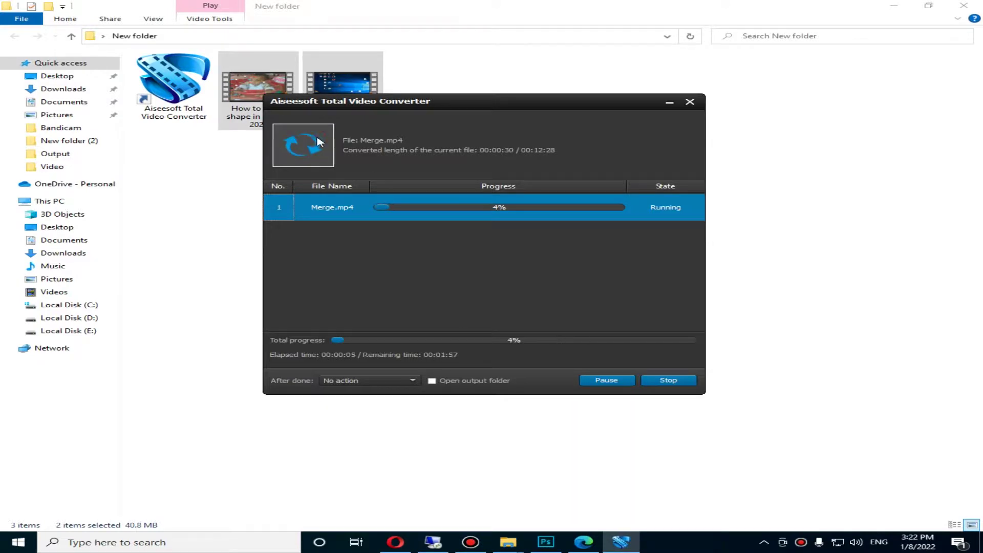
left_click_drag(357, 147, 388, 145)
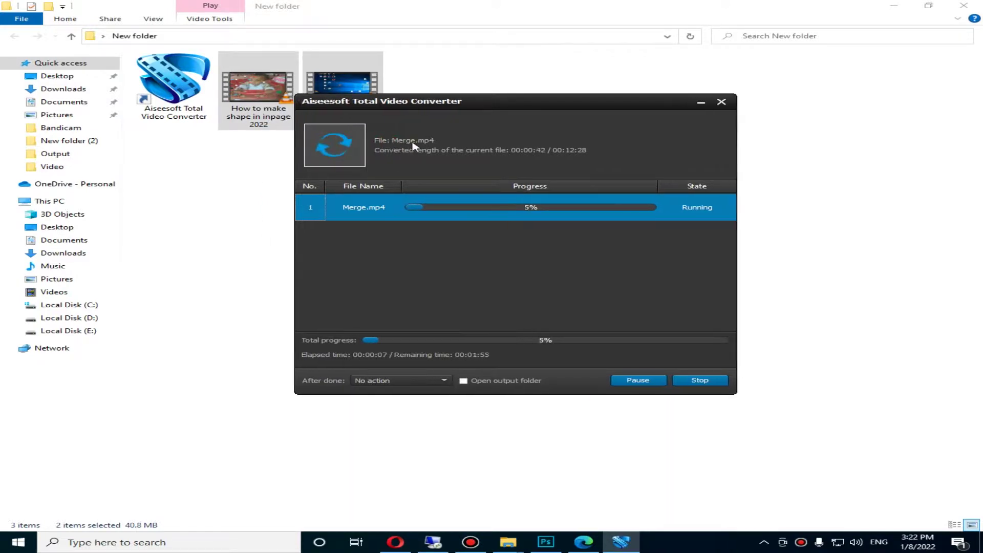